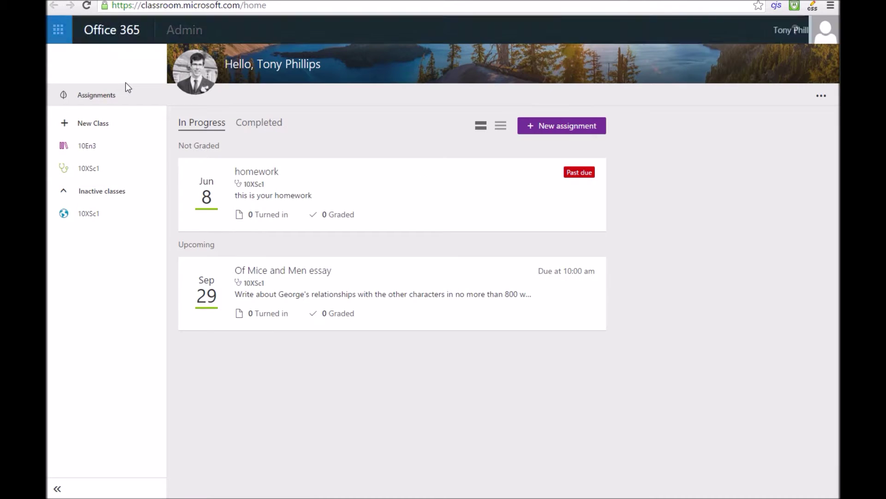
- Open the Create a new class panel from the sidebar
left_click(87, 131)
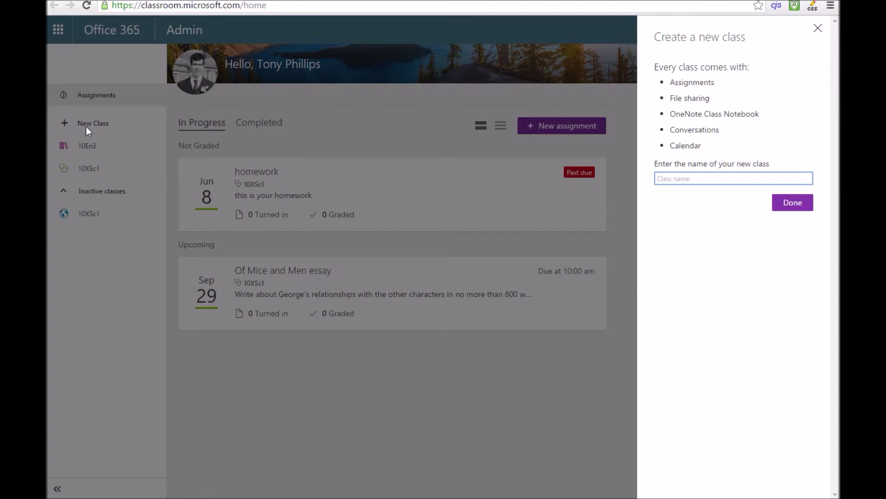
- Create a new class named 11En2
left_click(660, 178)
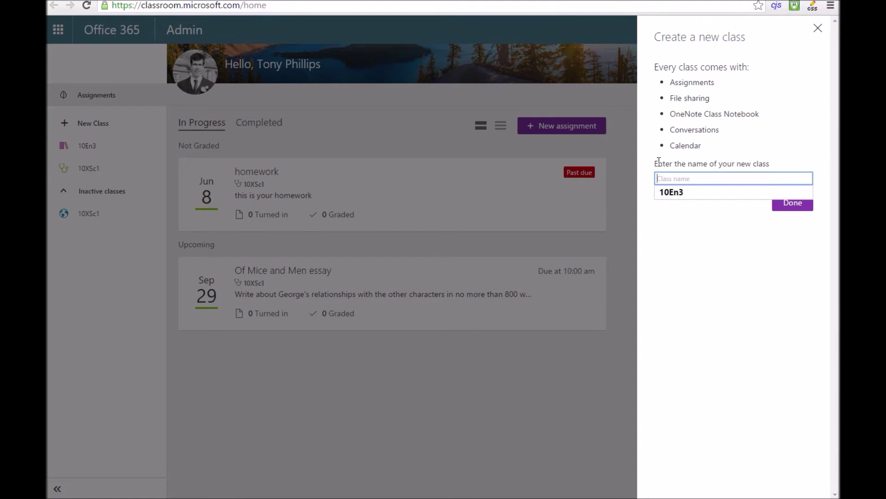
type("11En2")
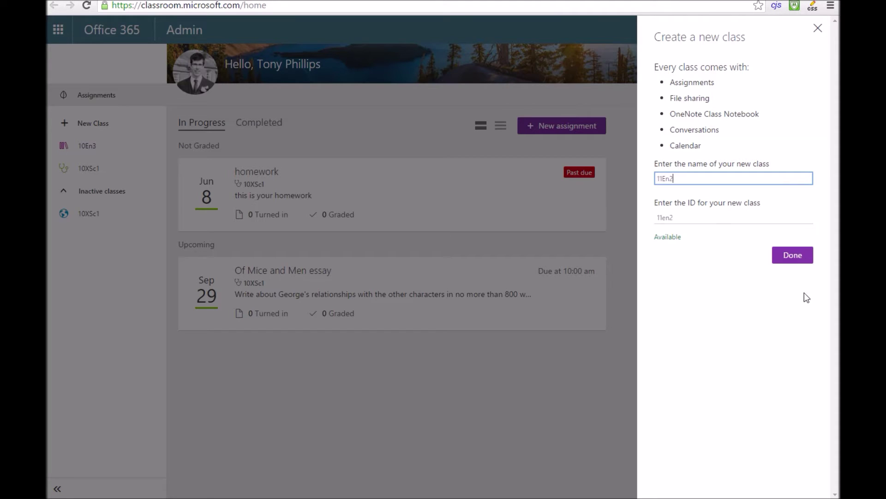
left_click(786, 259)
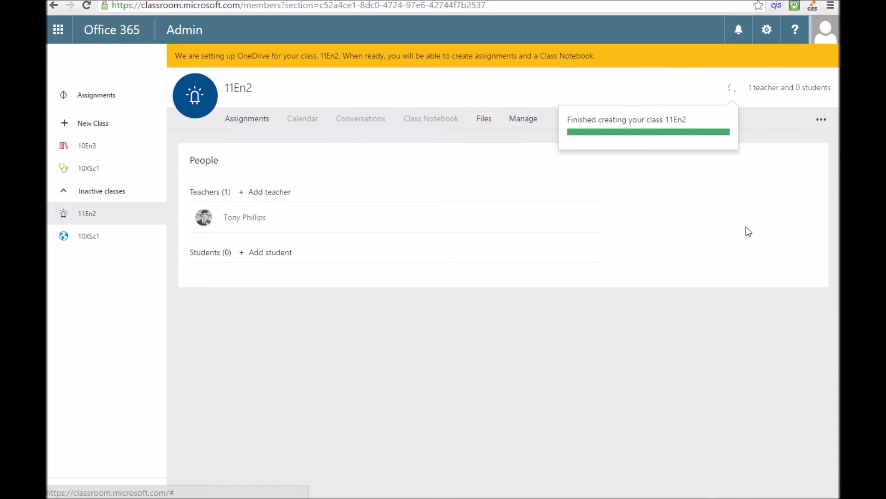
- Add the searched colleague as a second teacher to 11En2, then begin adding students
left_click(259, 193)
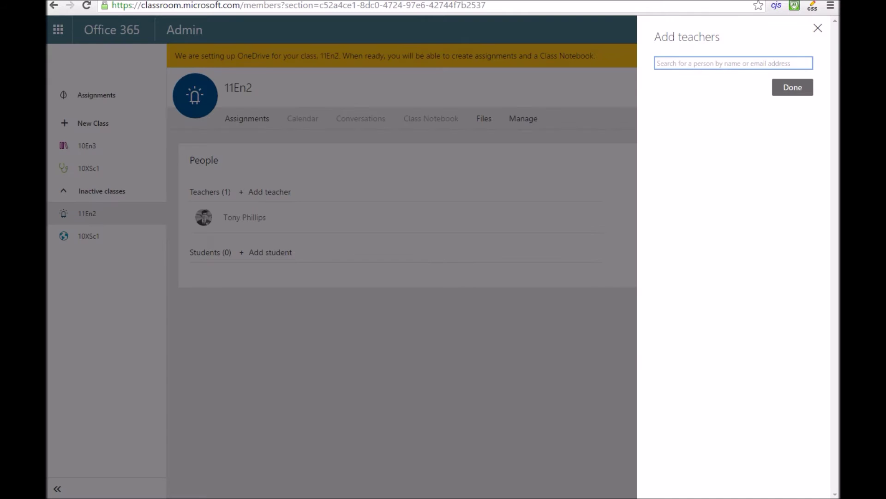
left_click(759, 65)
type("jo")
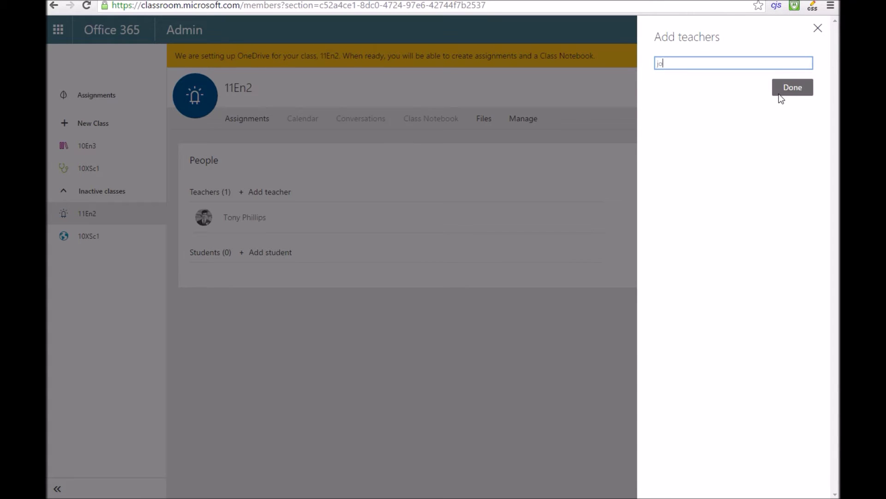
type("hn")
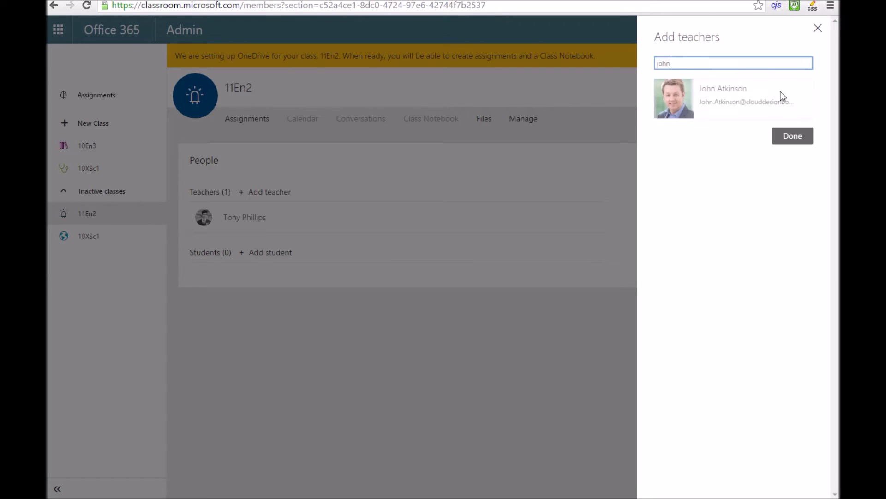
left_click(728, 91)
left_click(798, 144)
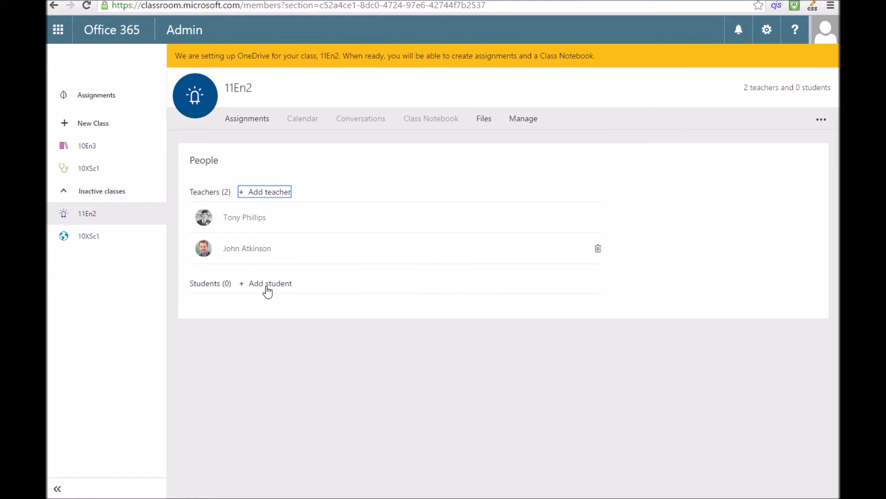
left_click(268, 284)
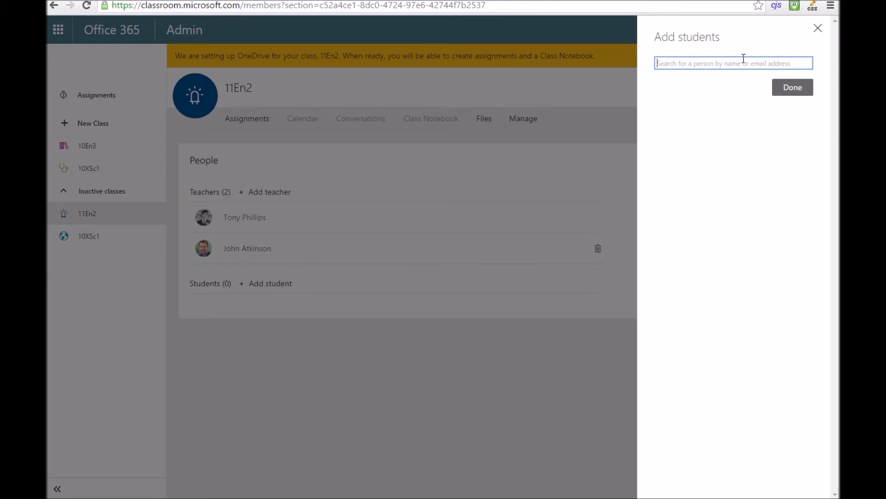
- Search for and enrol the first student in 11En2
left_click(744, 61)
type("andrew")
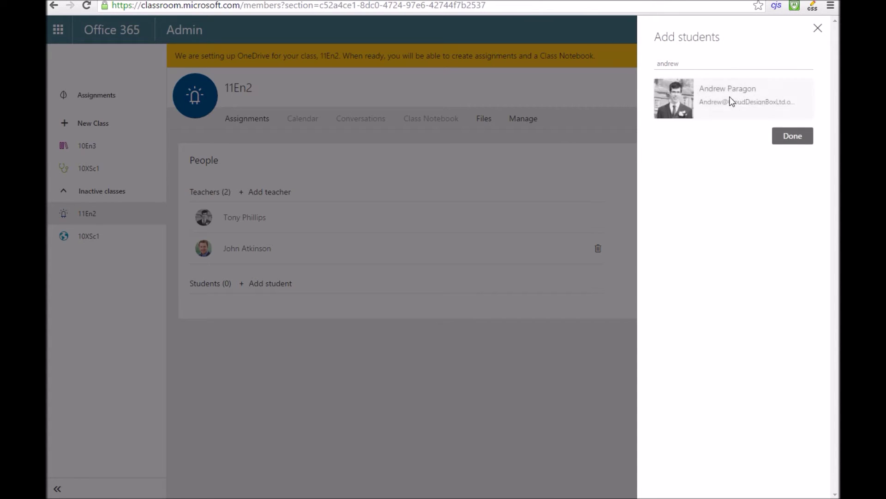
left_click(730, 101)
left_click(787, 136)
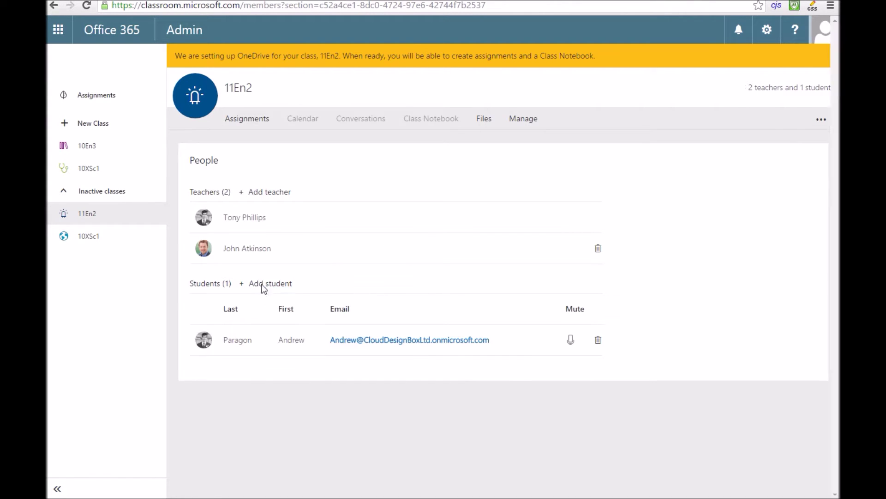
- Search for and enrol two more students, bringing 11En2 to three students
left_click(264, 284)
left_click(719, 63)
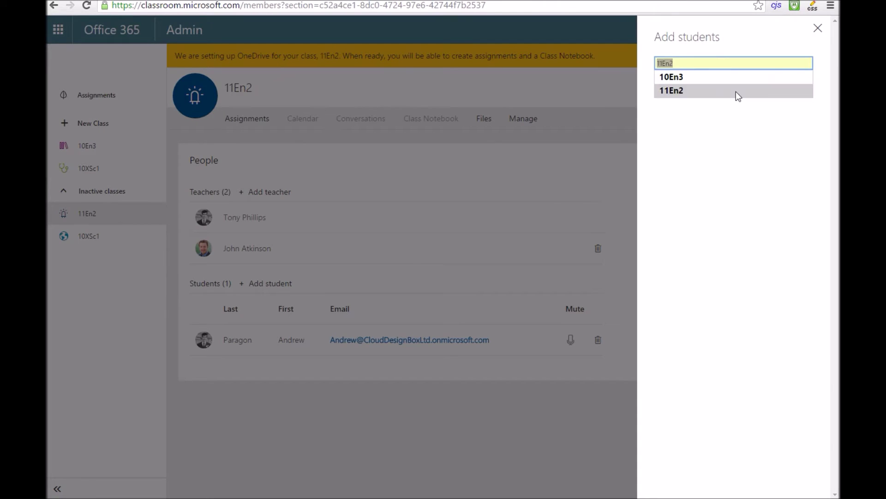
type("susan")
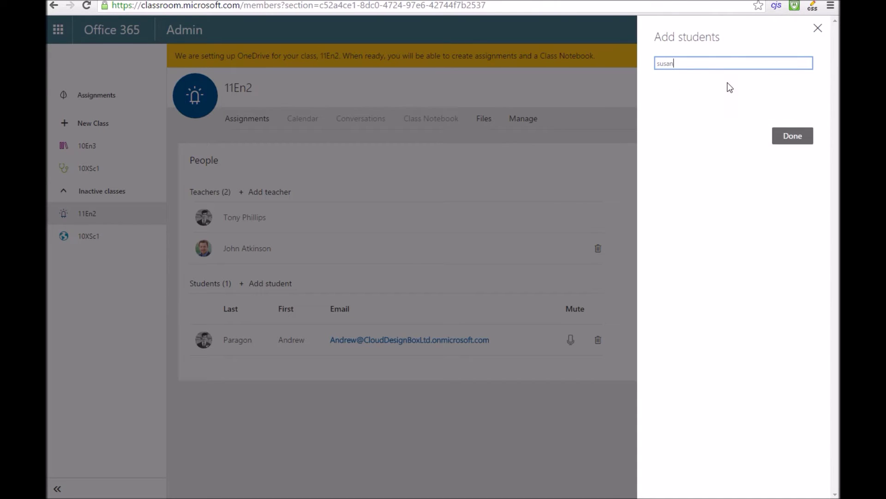
left_click(699, 91)
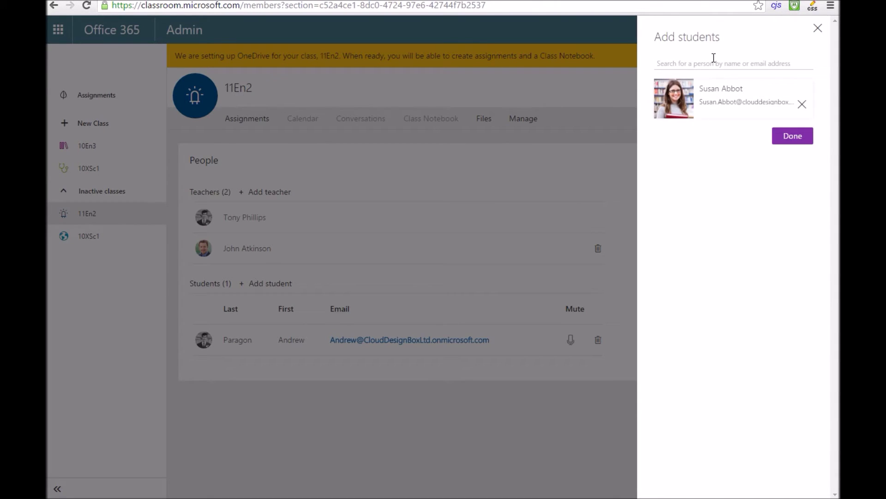
type("ben")
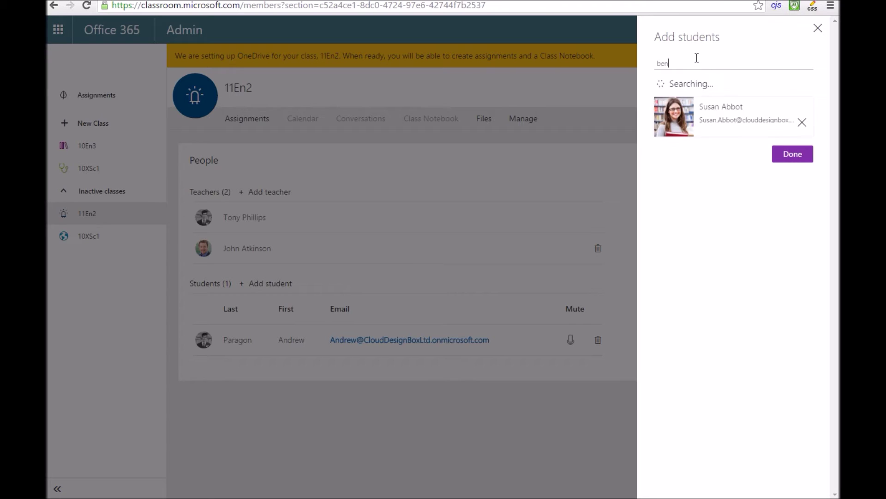
left_click(693, 84)
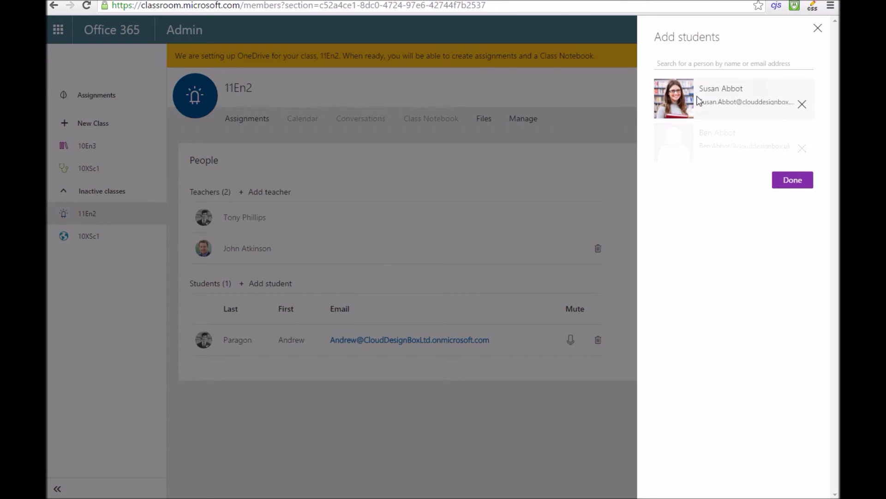
left_click(794, 184)
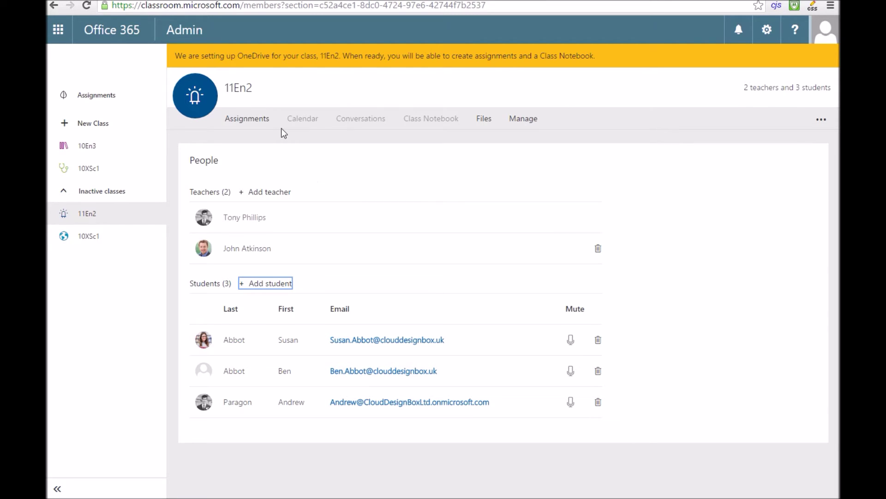
- In the class's Manage settings, set the term name to Summer Term
left_click(530, 116)
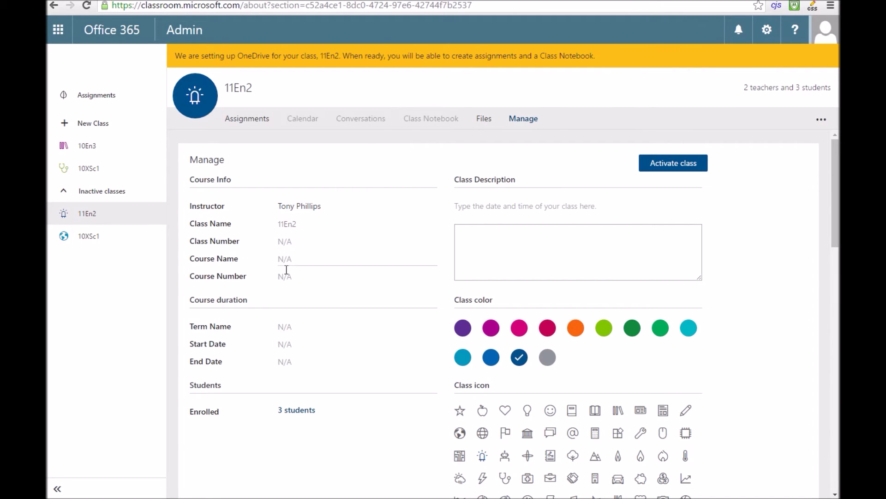
left_click(285, 325)
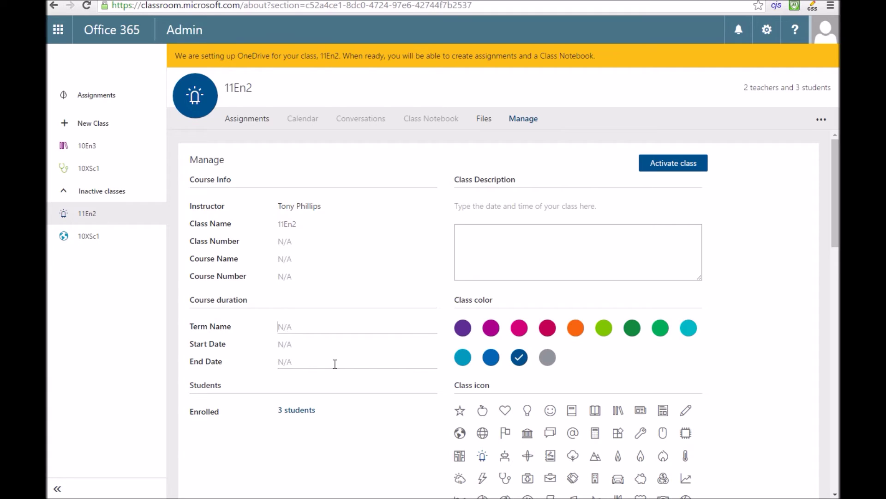
type("Summer Term")
- Set the term dates from Apr.18.2016 to Jul.29.2016
left_click(286, 344)
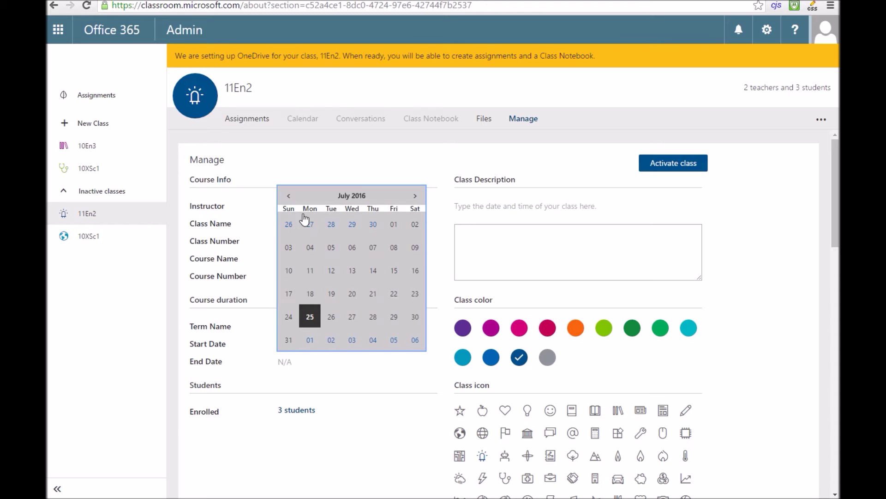
left_click(289, 196)
left_click(290, 197)
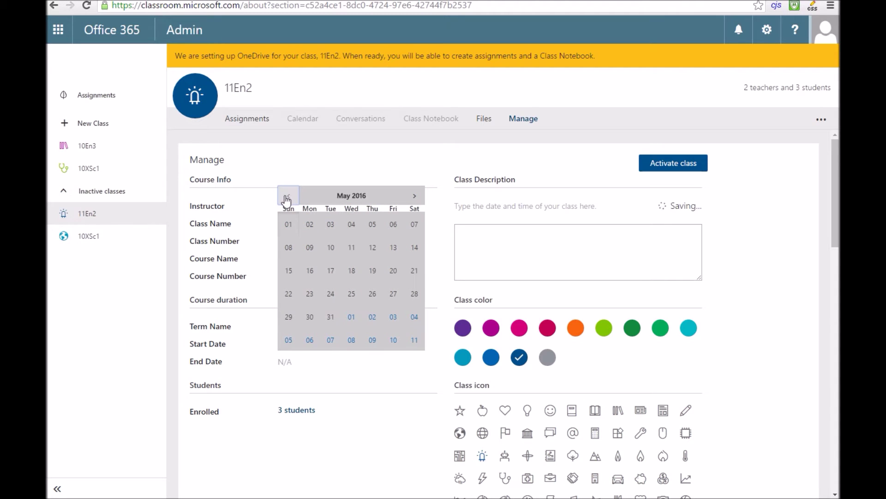
left_click(289, 197)
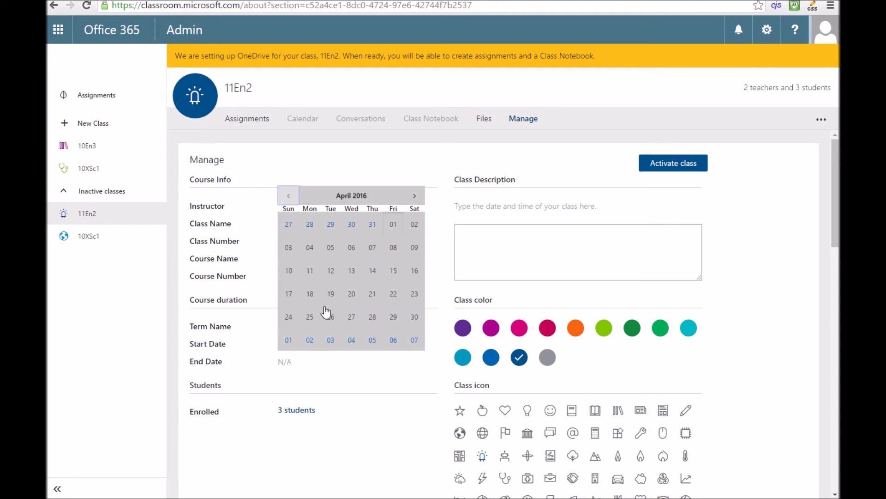
left_click(310, 298)
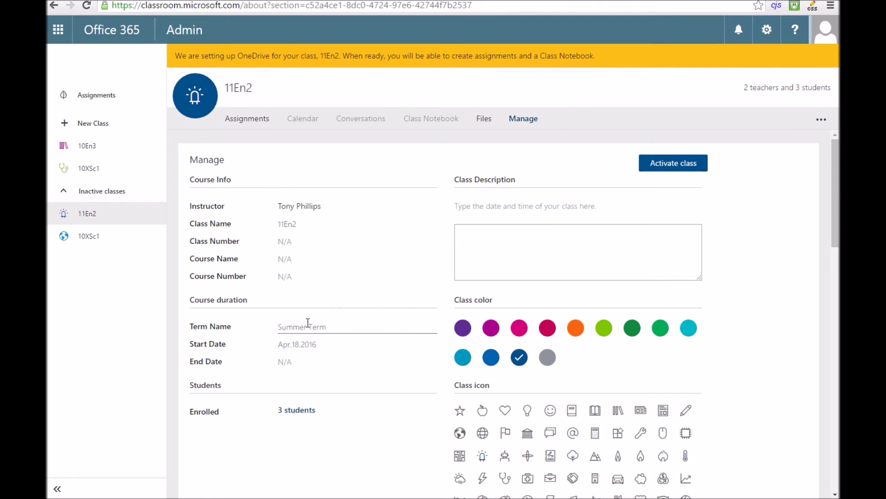
left_click(289, 361)
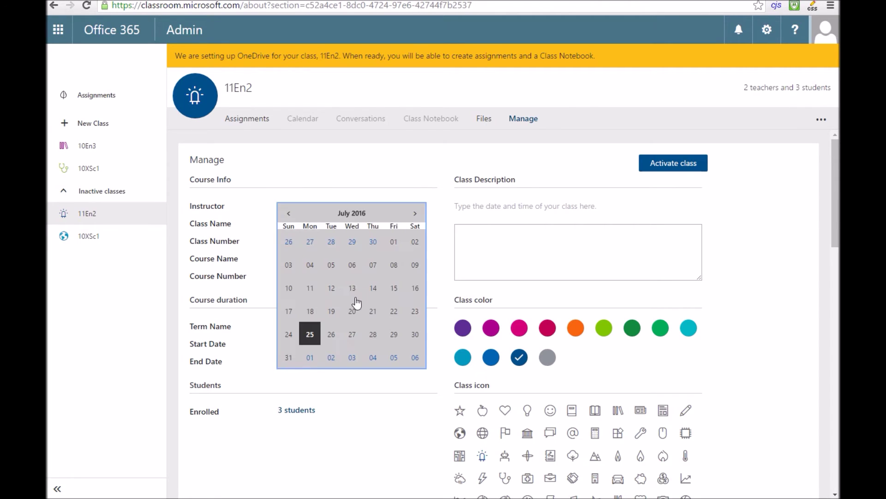
left_click(393, 337)
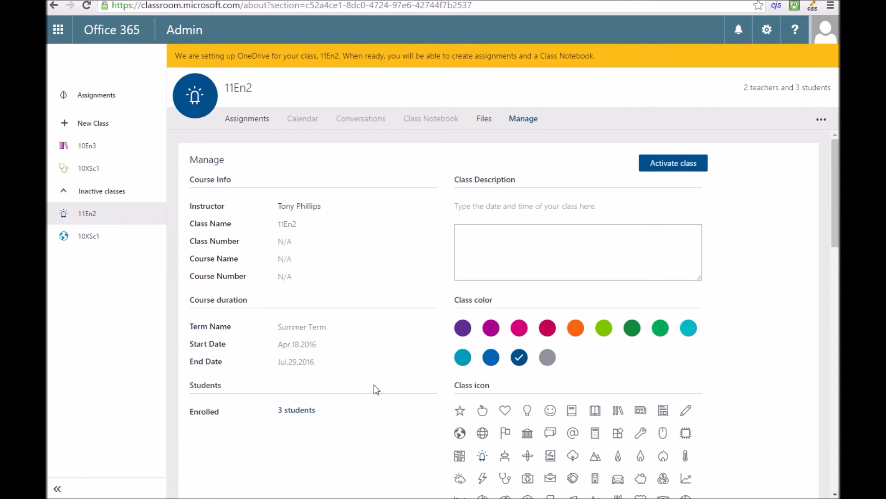
- Set the class colour to pink and the class icon to the newspaper
left_click(548, 337)
scroll(586, 386, "down", 3)
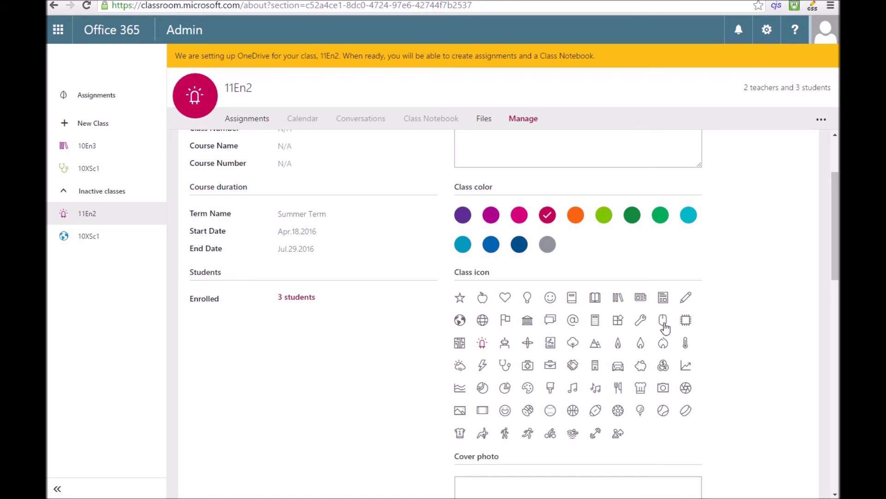
left_click(663, 298)
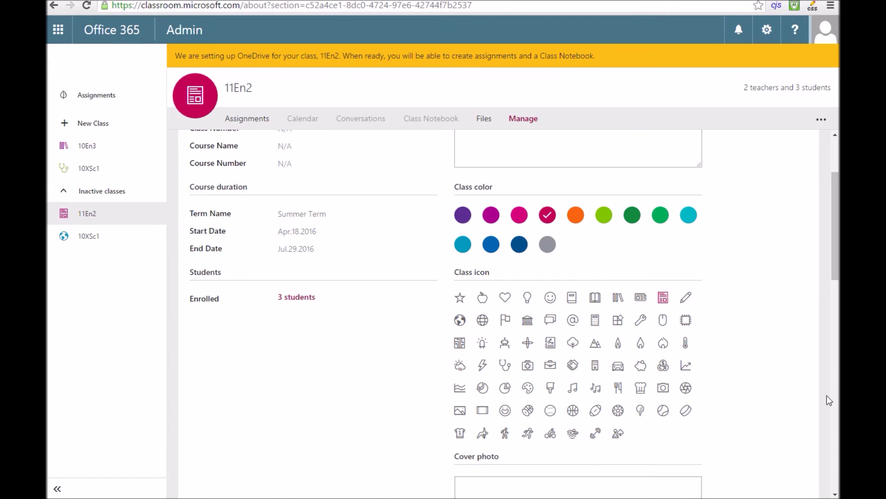
- Choose the lake landscape image as the class cover photo
scroll(827, 395, "down", 9)
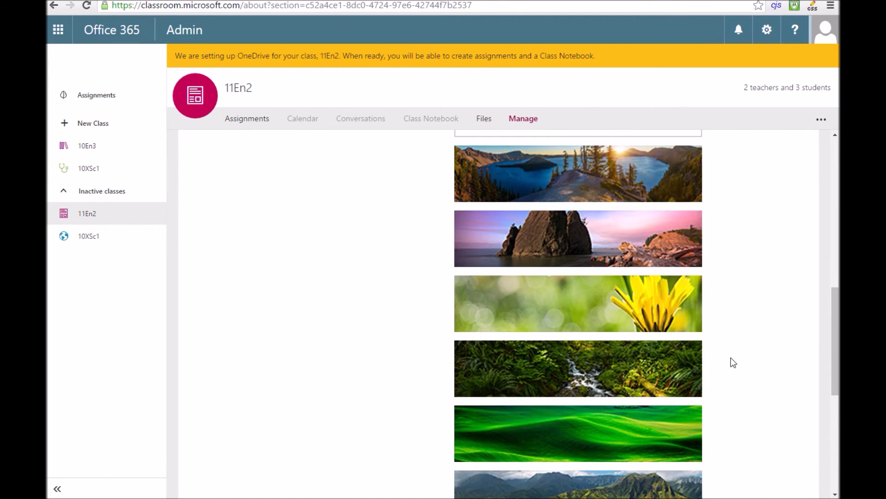
scroll(710, 352, "down", 6)
scroll(704, 343, "up", 8)
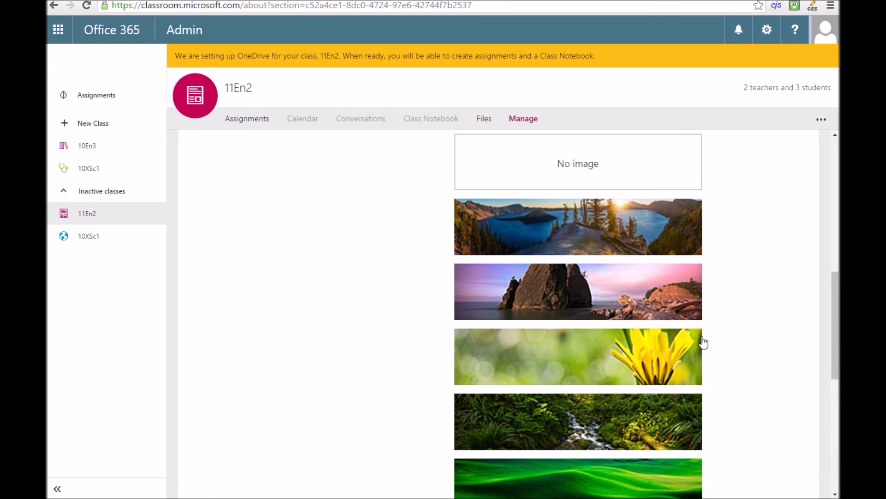
scroll(704, 343, "up", 2)
left_click(701, 298)
scroll(797, 314, "up", 4)
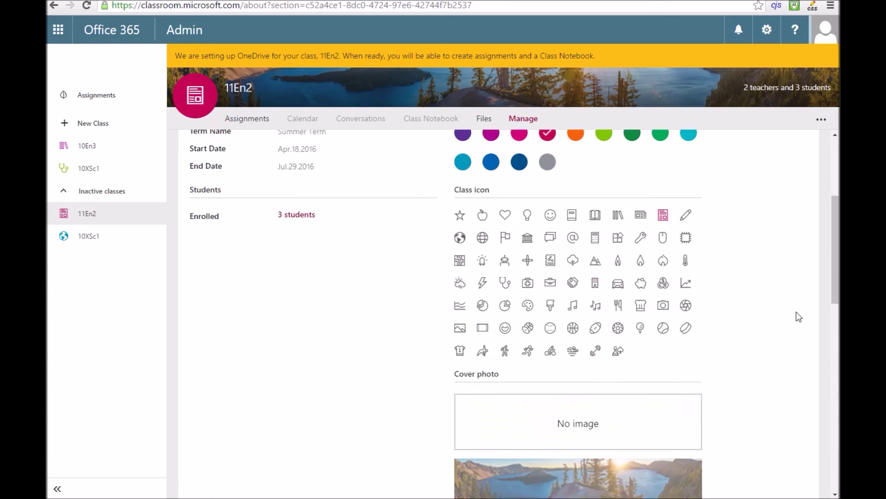
scroll(796, 311, "up", 4)
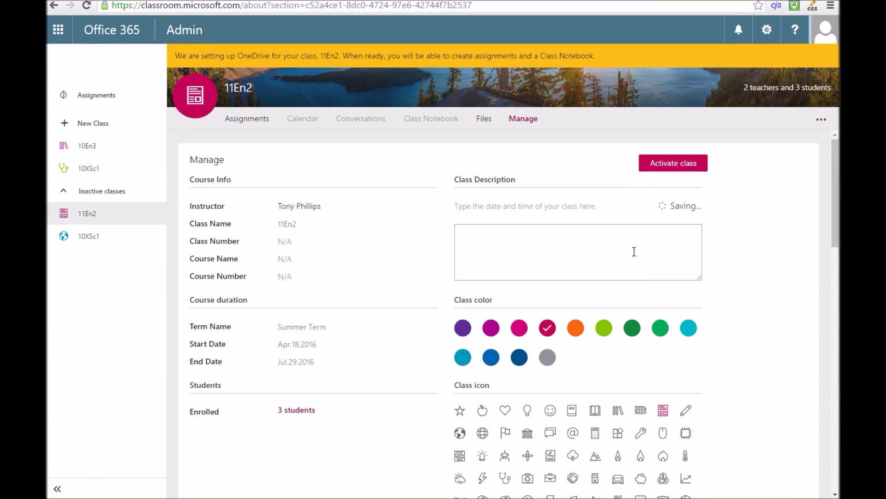
- Describe 11En2 as the teacher's English group, activate it, then open class 10En3
left_click(577, 252)
type("Mr Phi")
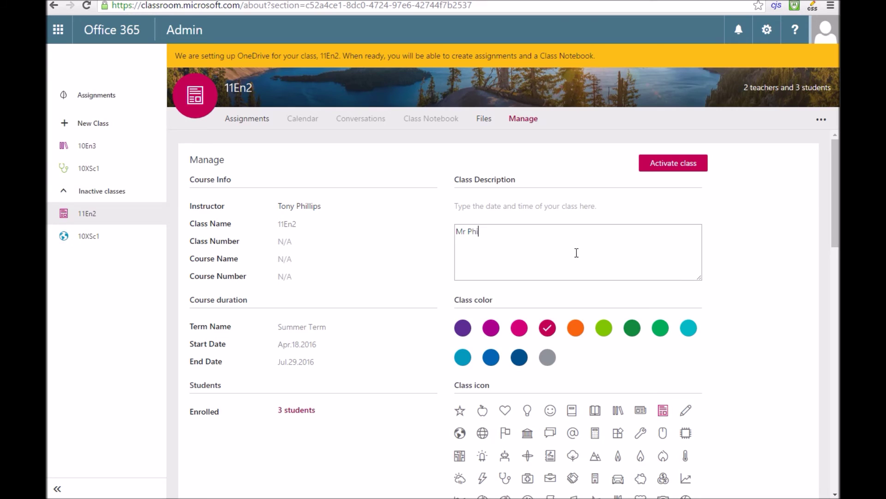
type("llips' English group")
left_click(674, 169)
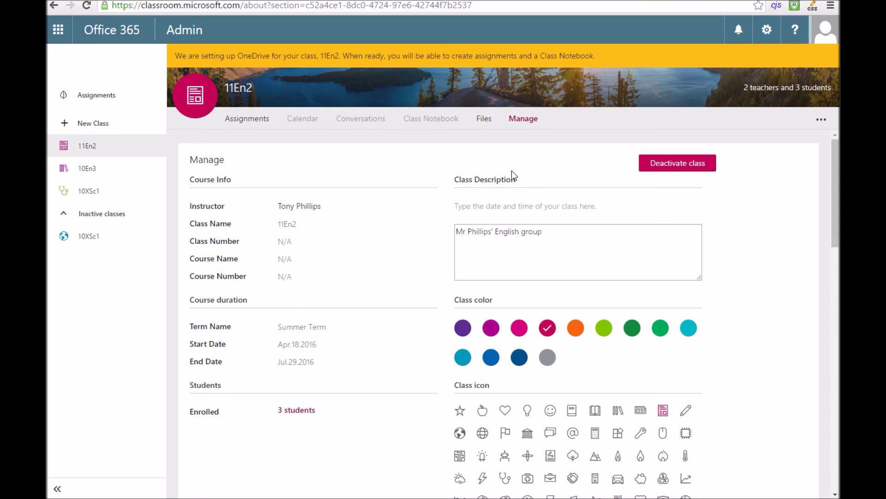
left_click(149, 173)
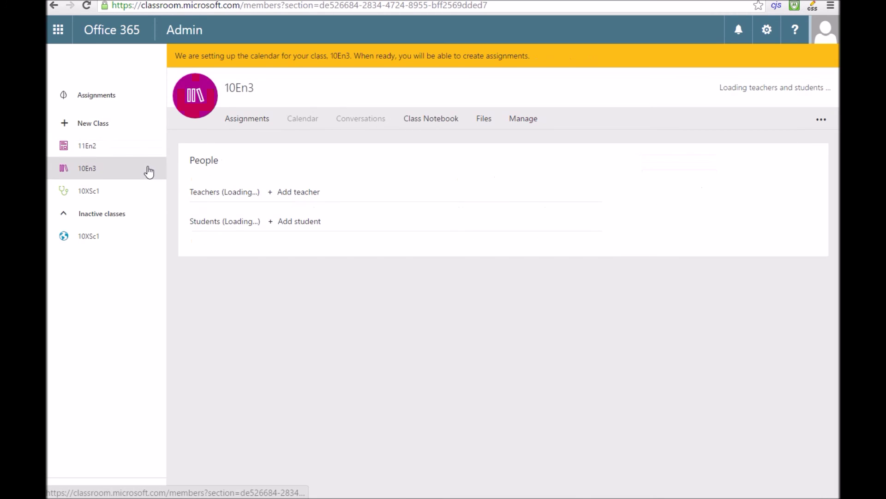